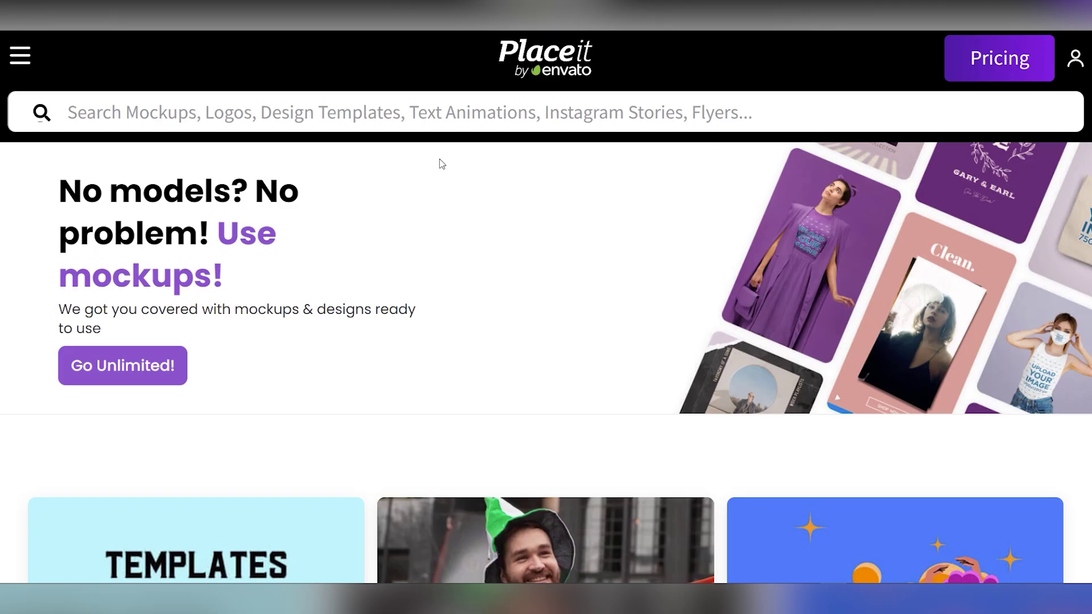
Search Placeit for 'concert poster' and open the SPEAKER live-music poster template
{"action": "left_click", "coordinate": [405, 124]}
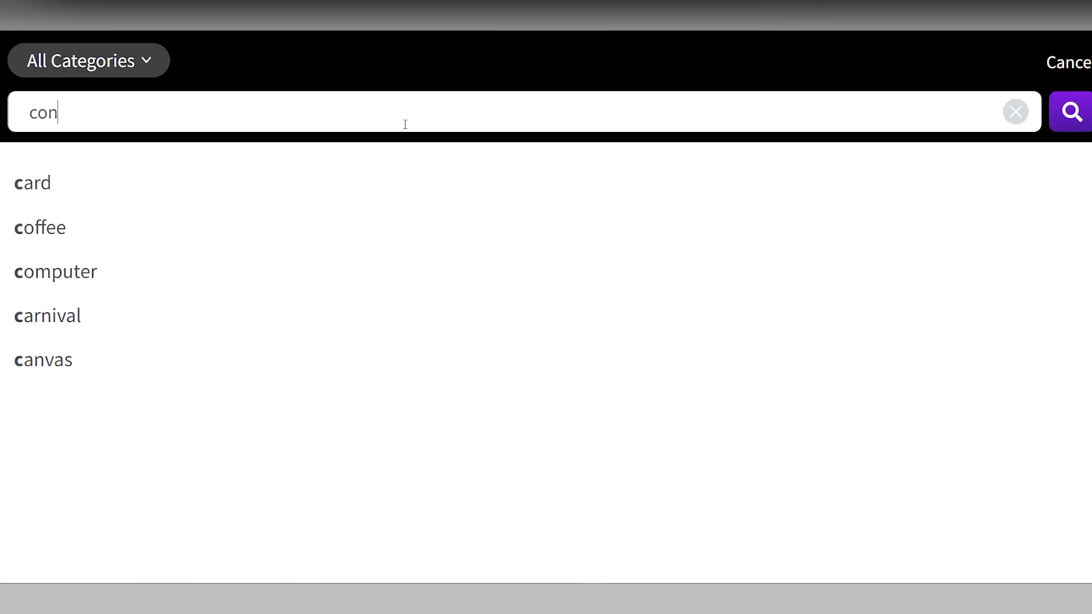
{"action": "type", "text": "concert poster"}
{"action": "key", "text": "Return"}
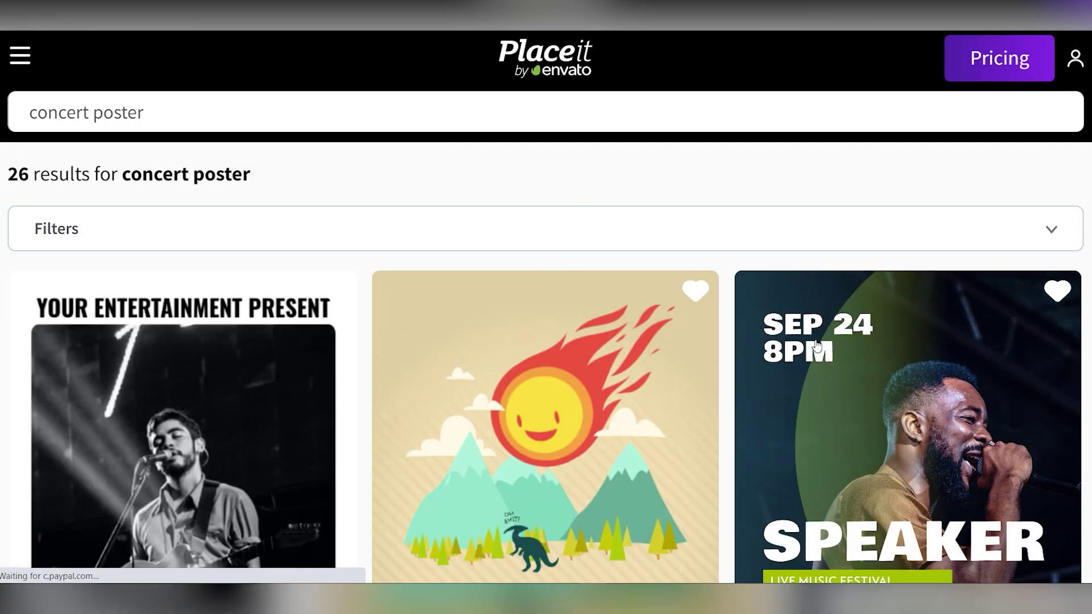
{"action": "left_click", "coordinate": [813, 343]}
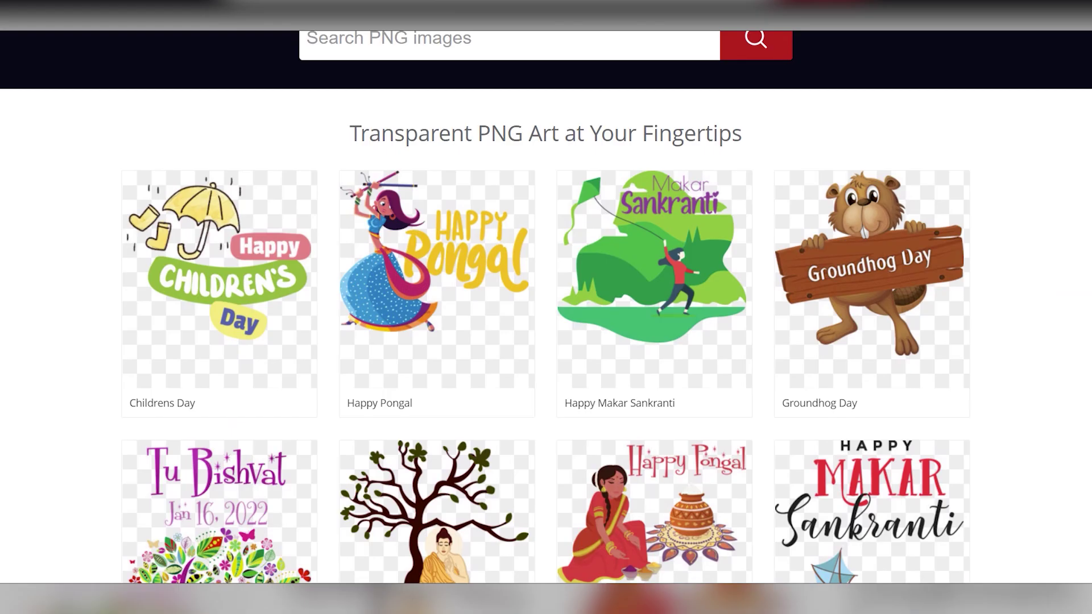
Find the Facebook drawing further down the CleanPNG homepage and open its Social Media Logo page
{"action": "scroll", "coordinate": [545, 307], "scroll_direction": "down", "scroll_amount": 8}
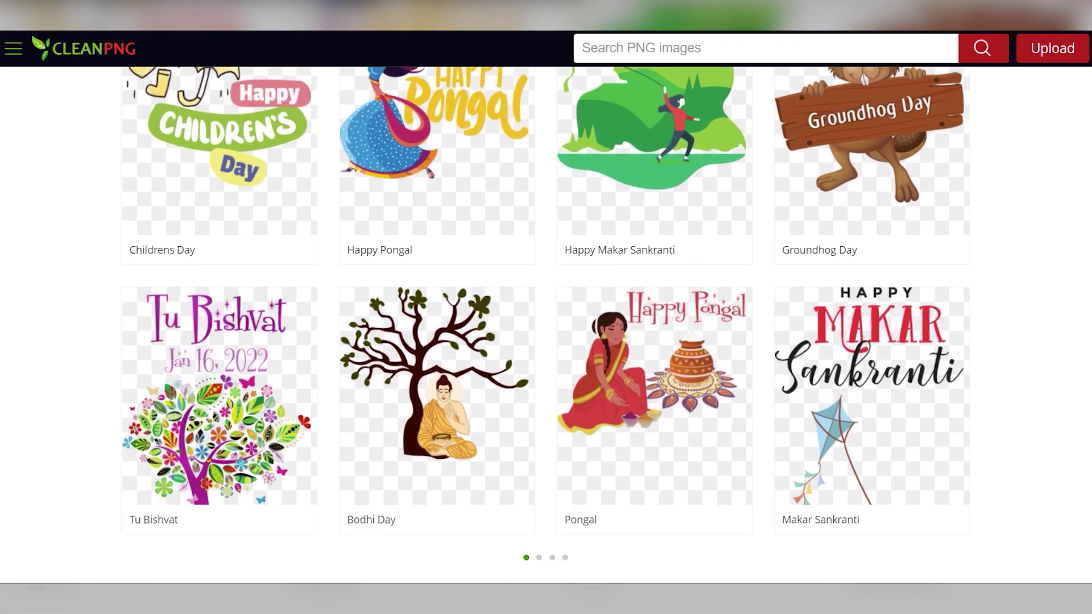
{"action": "scroll", "coordinate": [546, 324], "scroll_direction": "down", "scroll_amount": 5}
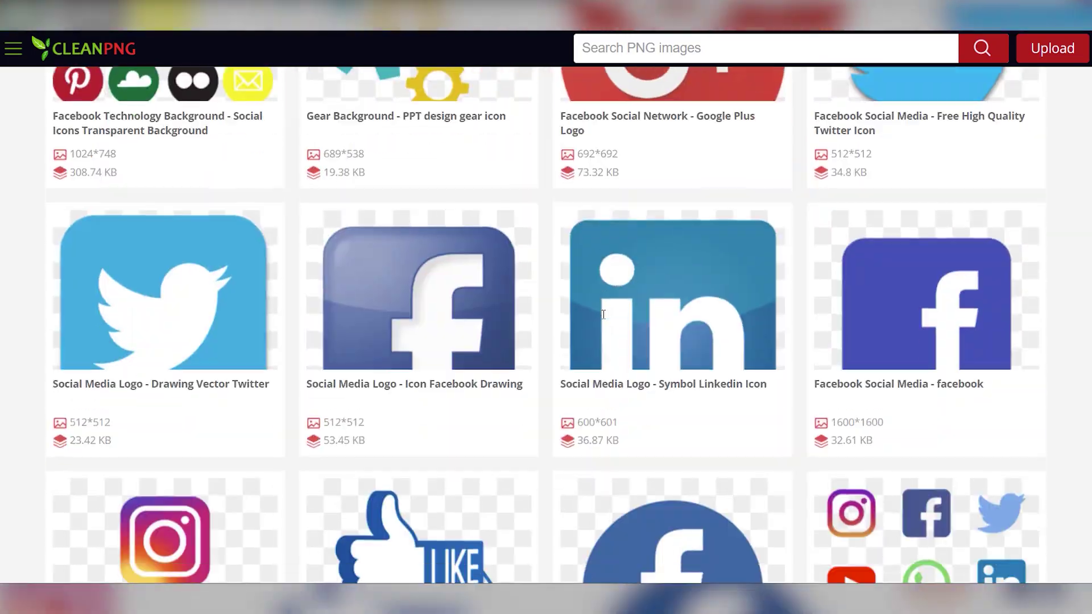
{"action": "left_click", "coordinate": [476, 288]}
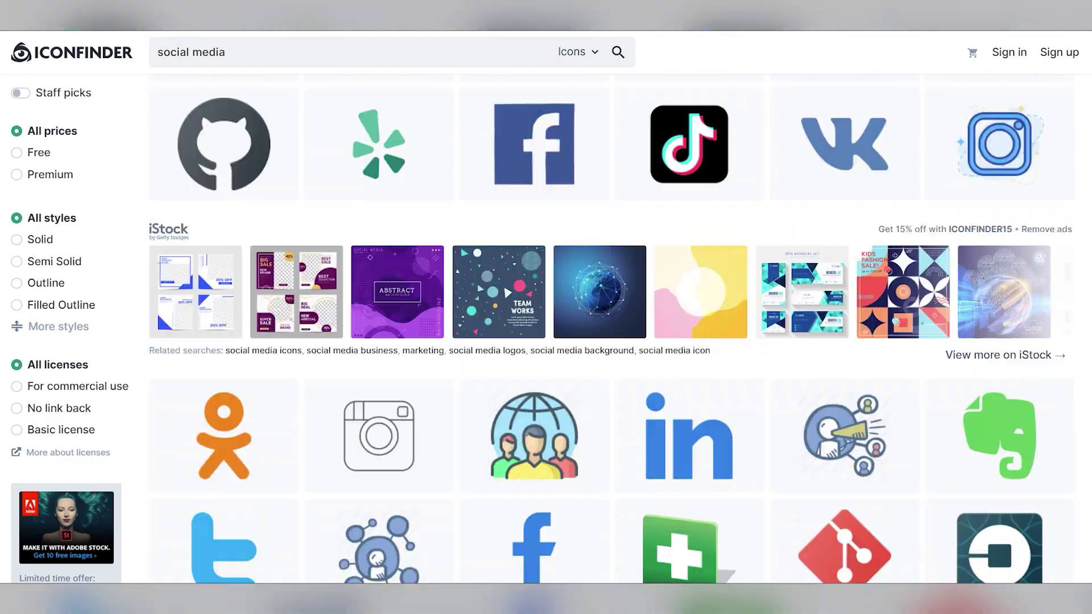
{"action": "scroll", "coordinate": [611, 330], "scroll_direction": "down", "scroll_amount": 20}
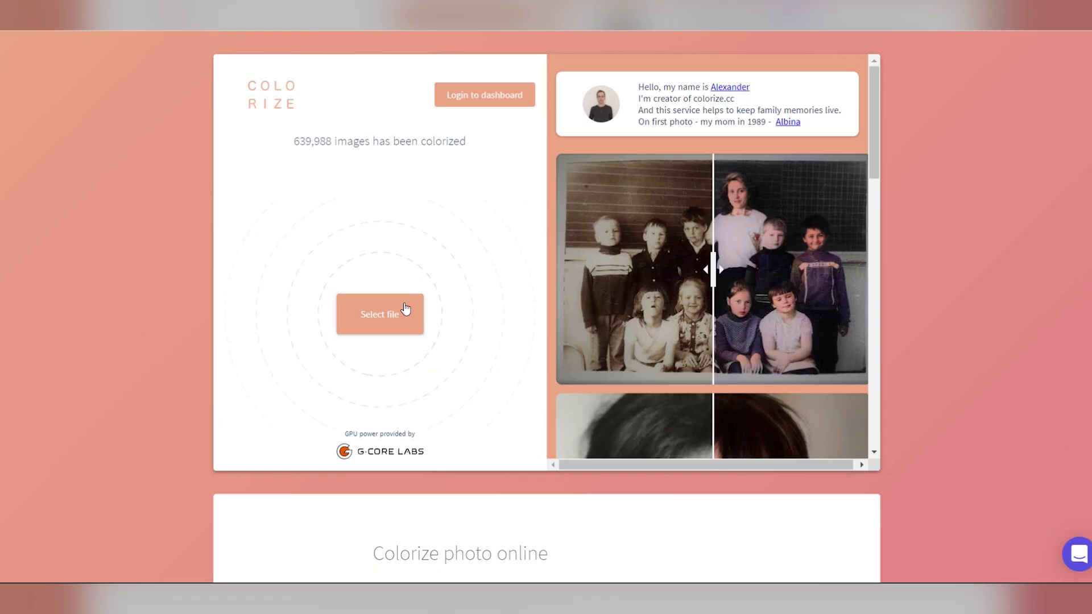
Upload the black-and-white portrait to Colorize.cc and compare the couple and Tolstoy before/after samples
{"action": "left_click", "coordinate": [405, 309]}
{"action": "left_click", "coordinate": [550, 304]}
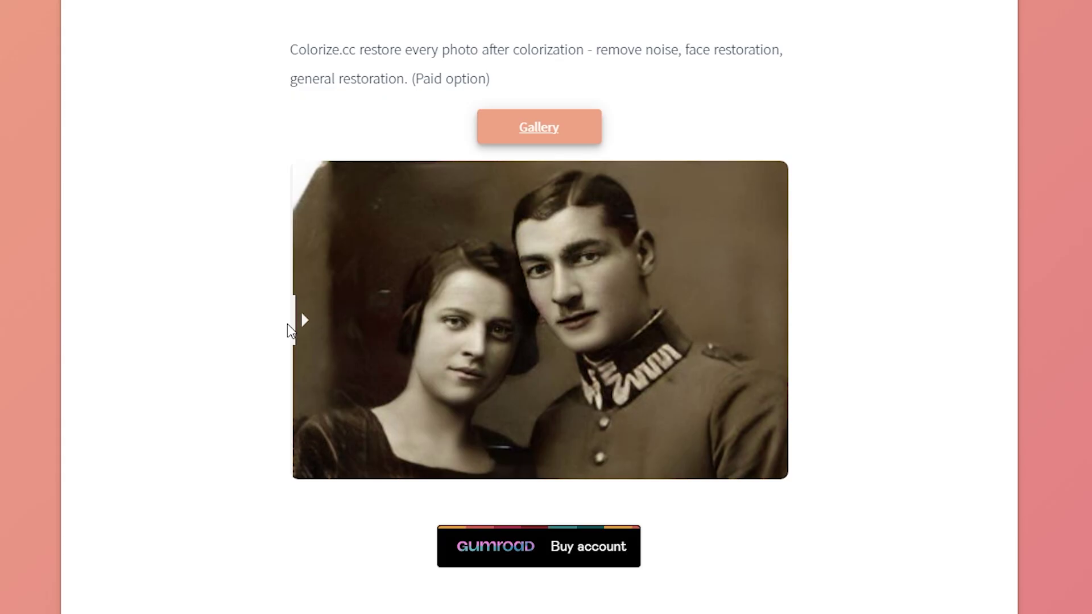
{"action": "mouse_move", "coordinate": [288, 323]}
{"action": "left_mouse_down"}
{"action": "mouse_move", "coordinate": [792, 322]}
{"action": "mouse_move", "coordinate": [301, 321]}
{"action": "left_mouse_up"}
{"action": "scroll", "coordinate": [193, 230], "scroll_direction": "down", "scroll_amount": 15}
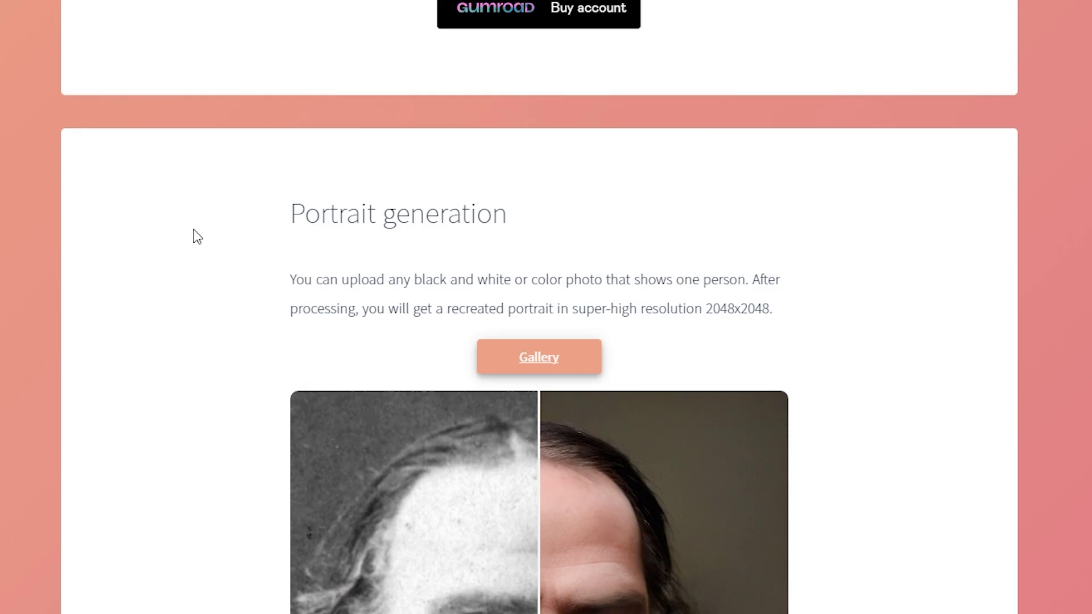
{"action": "left_click_drag", "start_coordinate": [536, 273], "coordinate": [314, 257]}
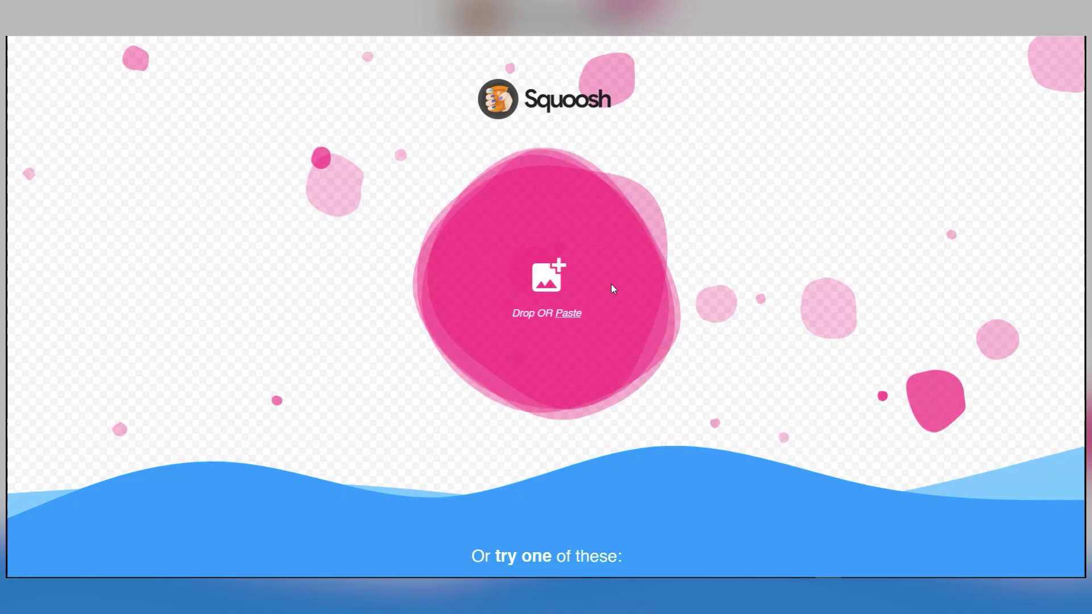
Load the lake JPG into Squoosh and expand the MozJPEG Advanced settings
{"action": "left_click", "coordinate": [554, 281]}
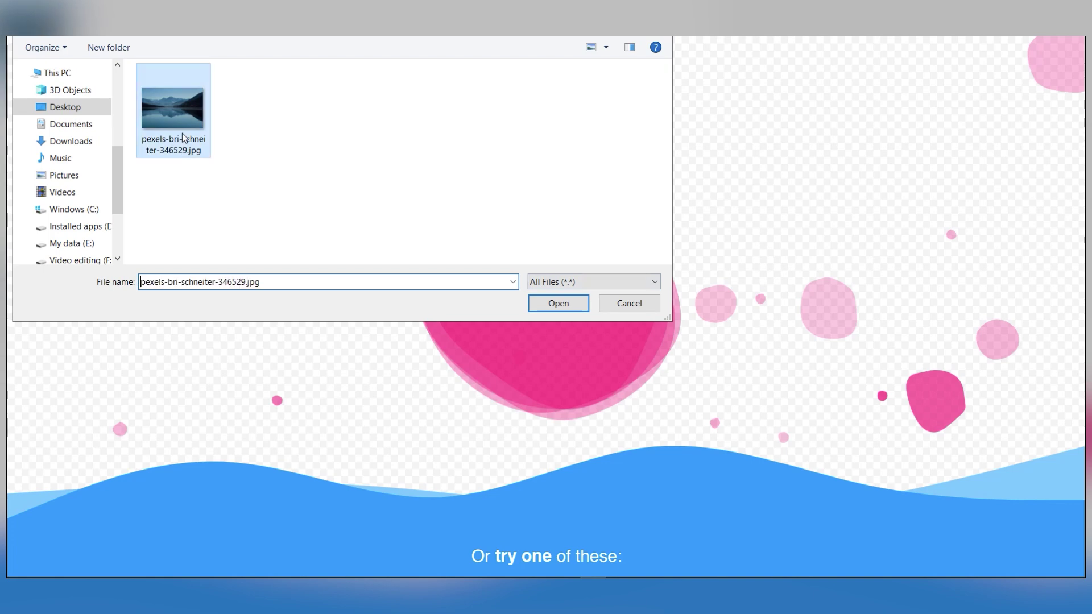
{"action": "left_click", "coordinate": [558, 303]}
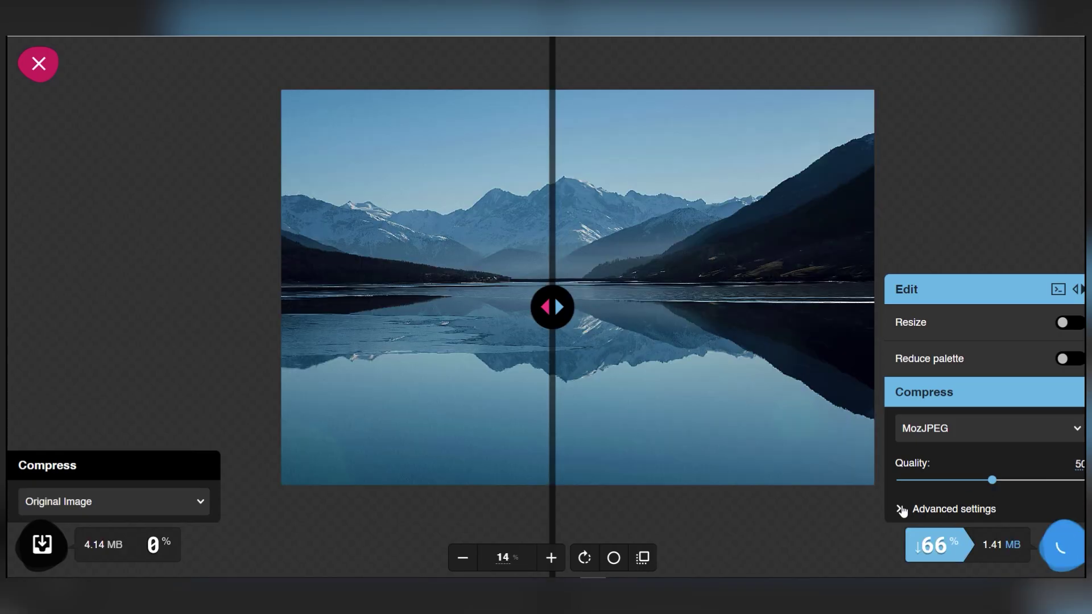
{"action": "left_click", "coordinate": [902, 508]}
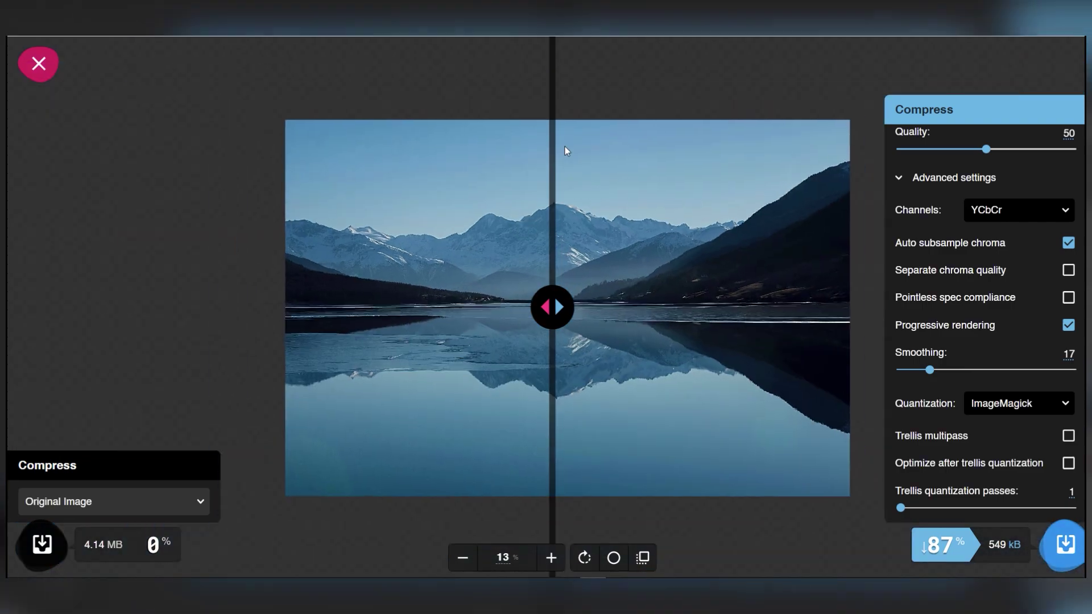
{"action": "scroll", "coordinate": [564, 146], "scroll_direction": "up", "scroll_amount": 8}
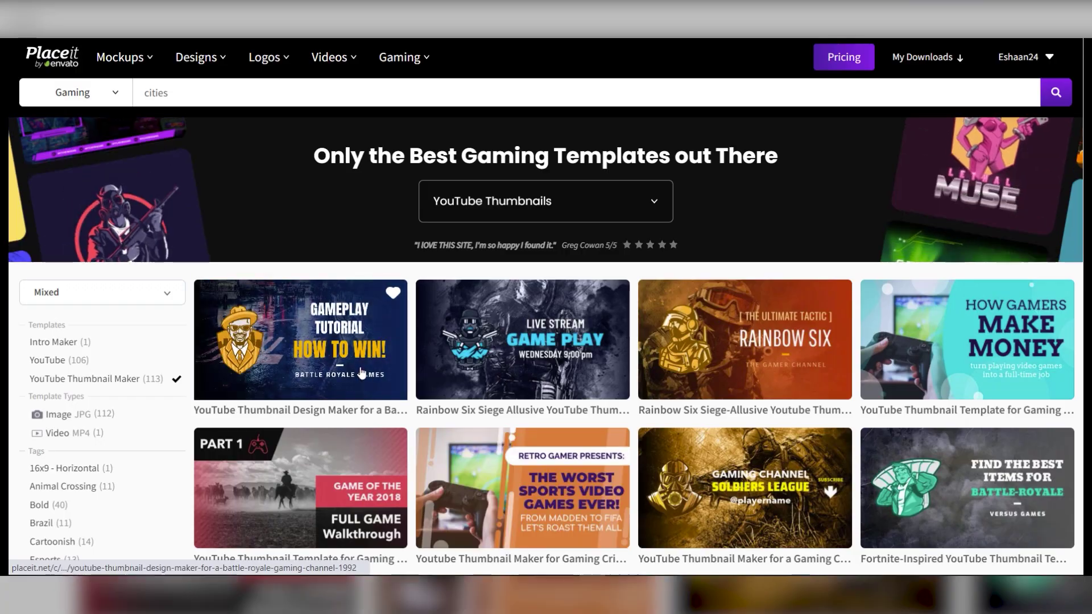
Open the Battle-Royale thumbnail in the editor and change the first text field to 'How to play cit'
{"action": "left_click", "coordinate": [362, 373]}
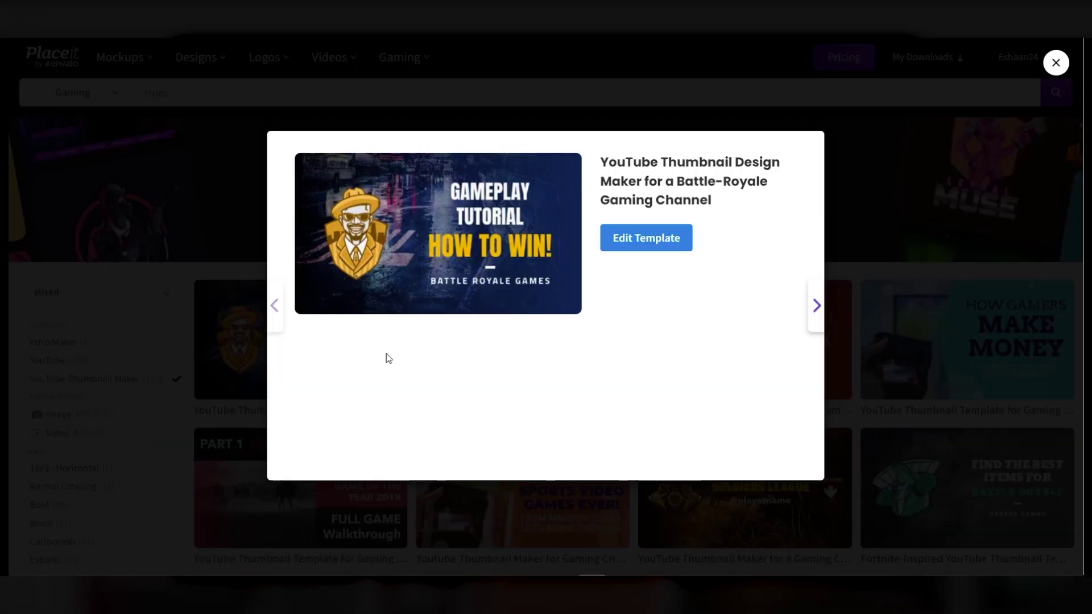
{"action": "left_click", "coordinate": [627, 237]}
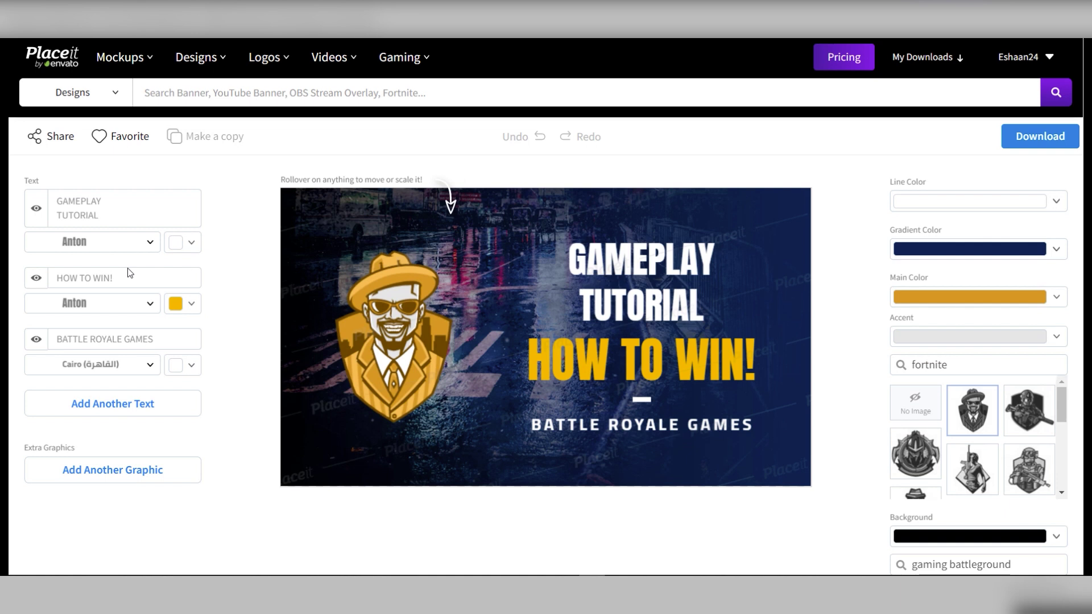
{"action": "type", "text": "How to play cit"}
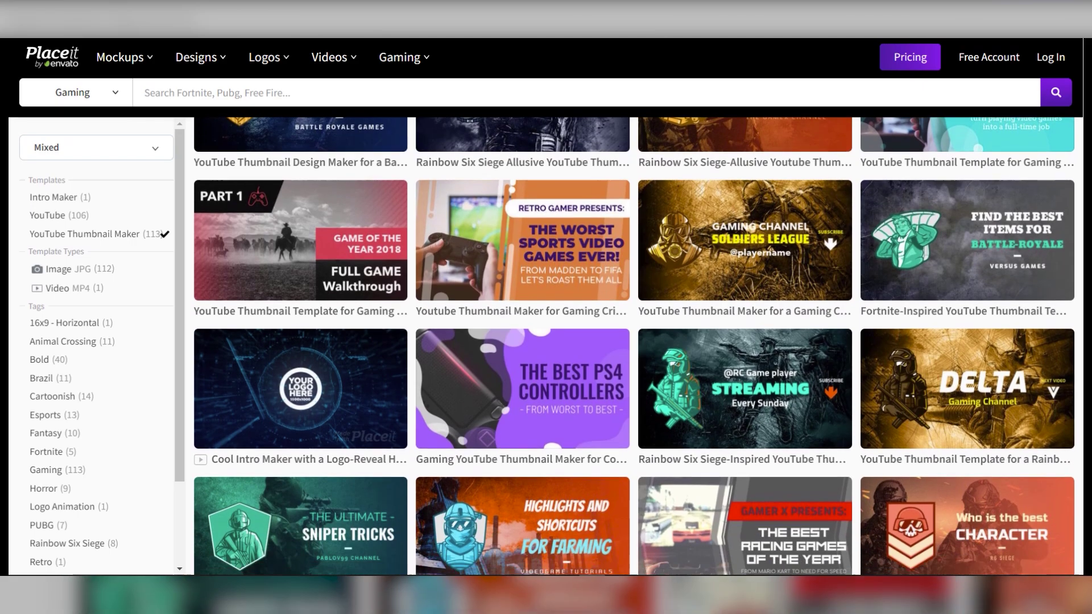
{"action": "scroll", "coordinate": [631, 347], "scroll_direction": "down", "scroll_amount": 2}
{"action": "scroll", "coordinate": [631, 347], "scroll_direction": "down", "scroll_amount": 7}
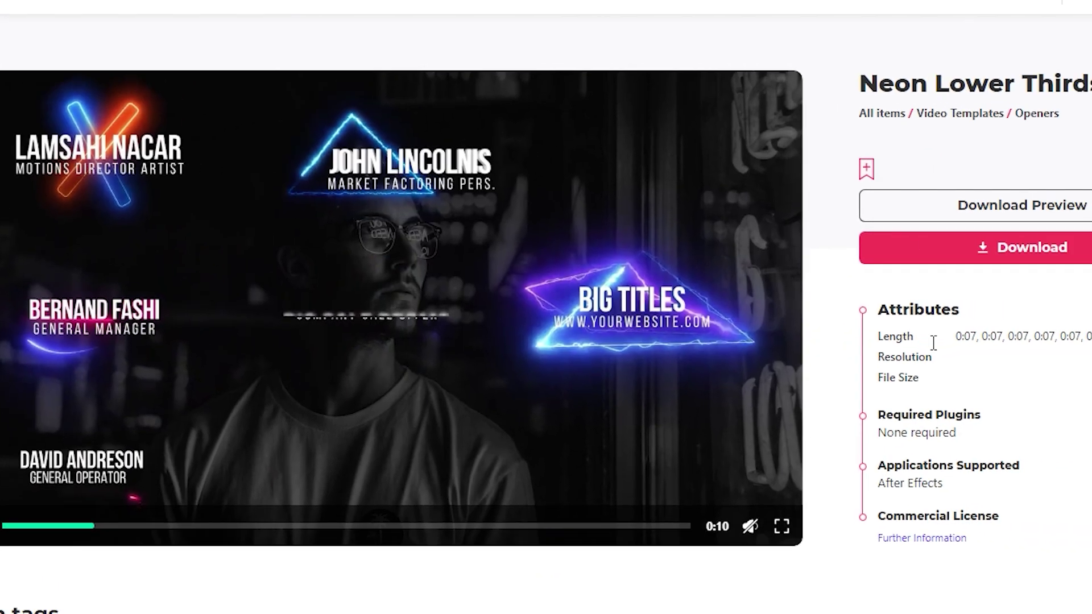
Download the 1.1 GB Neon Lower Thirds video template zip
{"action": "left_click", "coordinate": [1001, 247]}
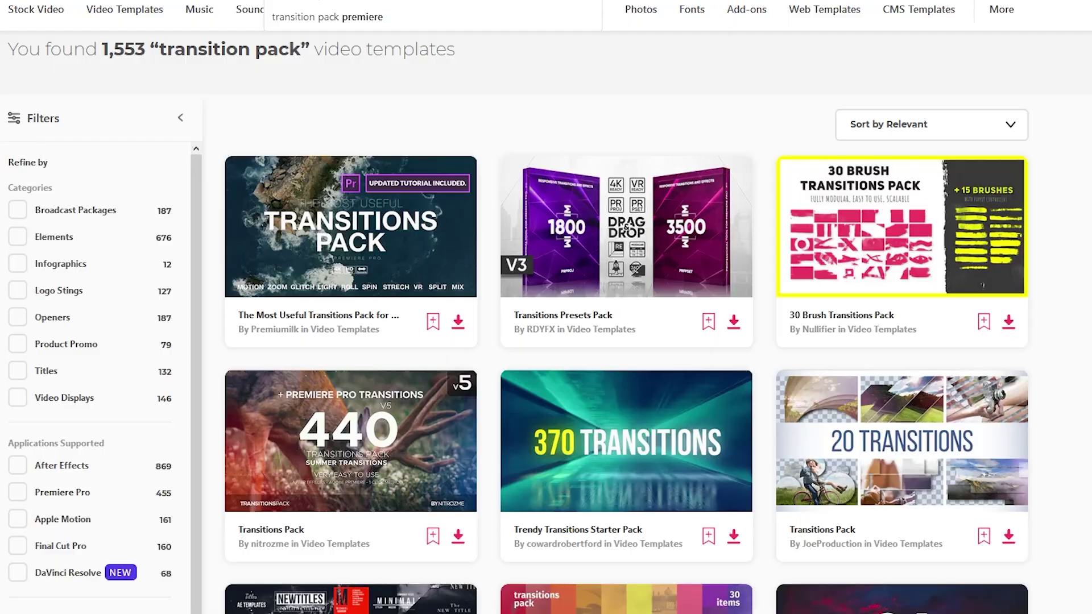
{"action": "scroll", "coordinate": [682, 341], "scroll_direction": "down", "scroll_amount": 4}
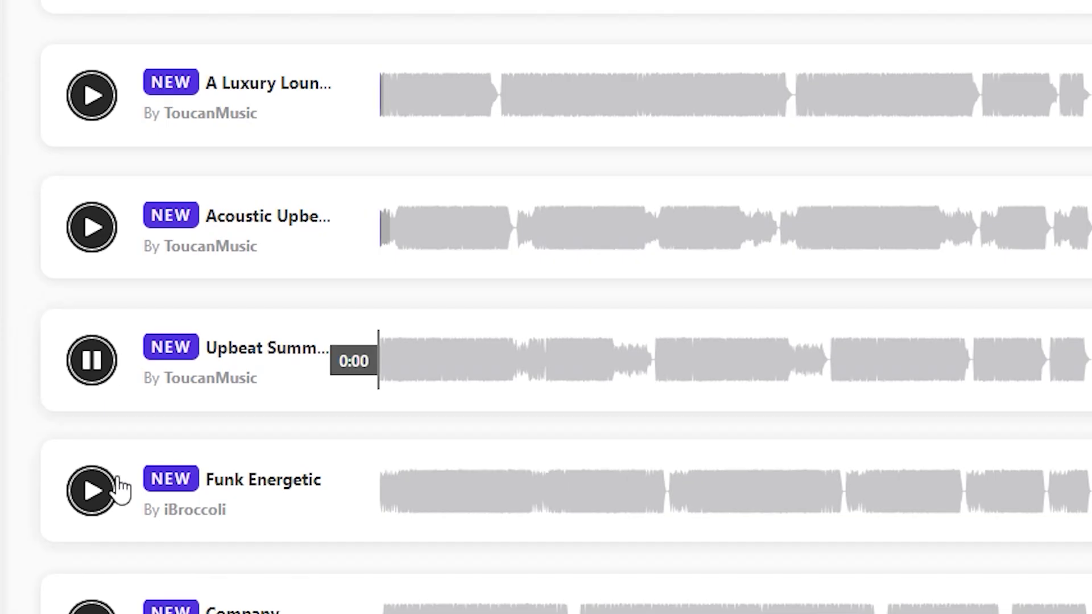
Play the Funk Energetic track preview from the music list
{"action": "left_click", "coordinate": [91, 490]}
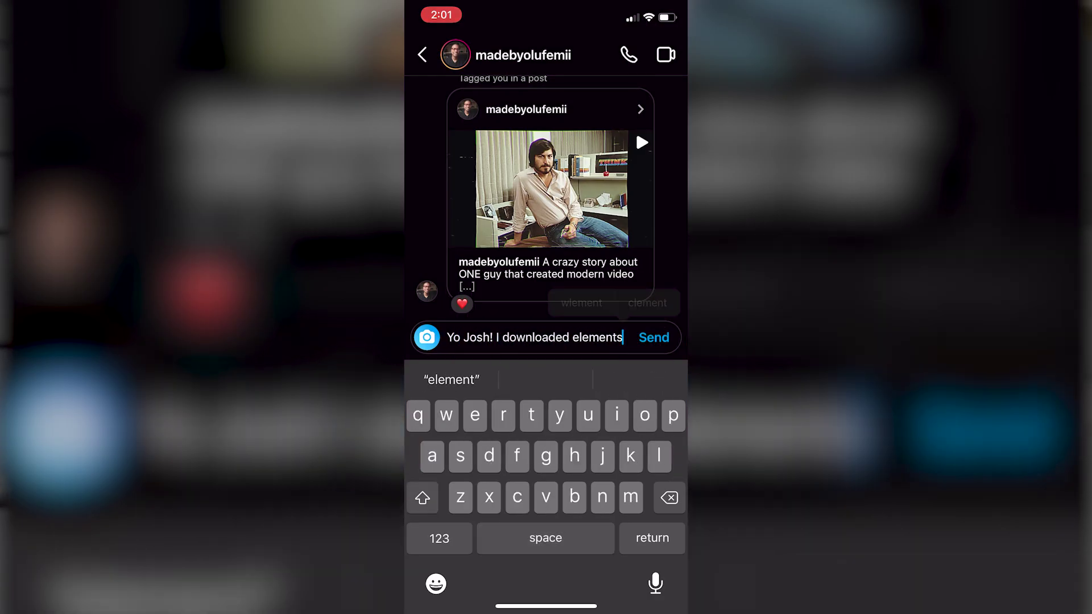
Finish the chat message with 'and made this video with it. I'll send it here okay?' and send it
{"action": "type", "text": "and made this"}
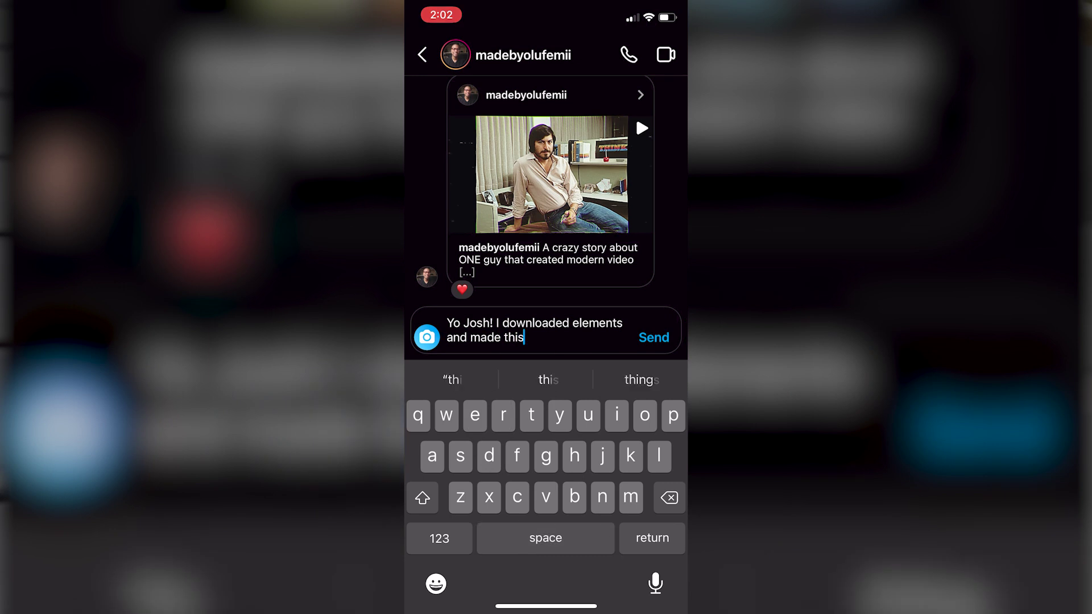
{"action": "type", "text": " video with it. I'll send it here okay?"}
{"action": "left_click", "coordinate": [653, 337]}
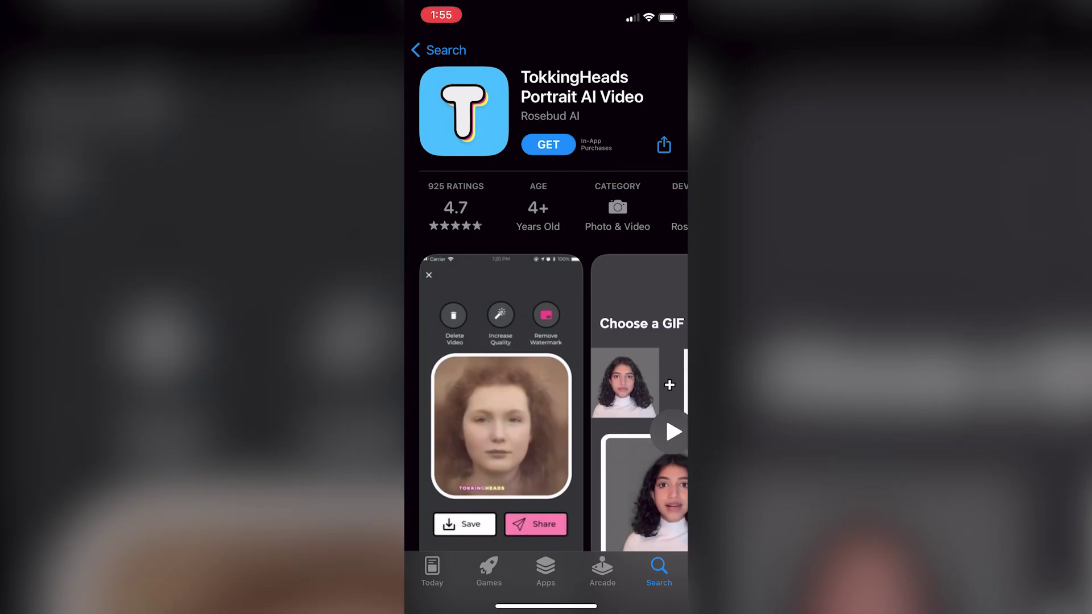
{"action": "scroll", "coordinate": [546, 341], "scroll_direction": "down", "scroll_amount": 3}
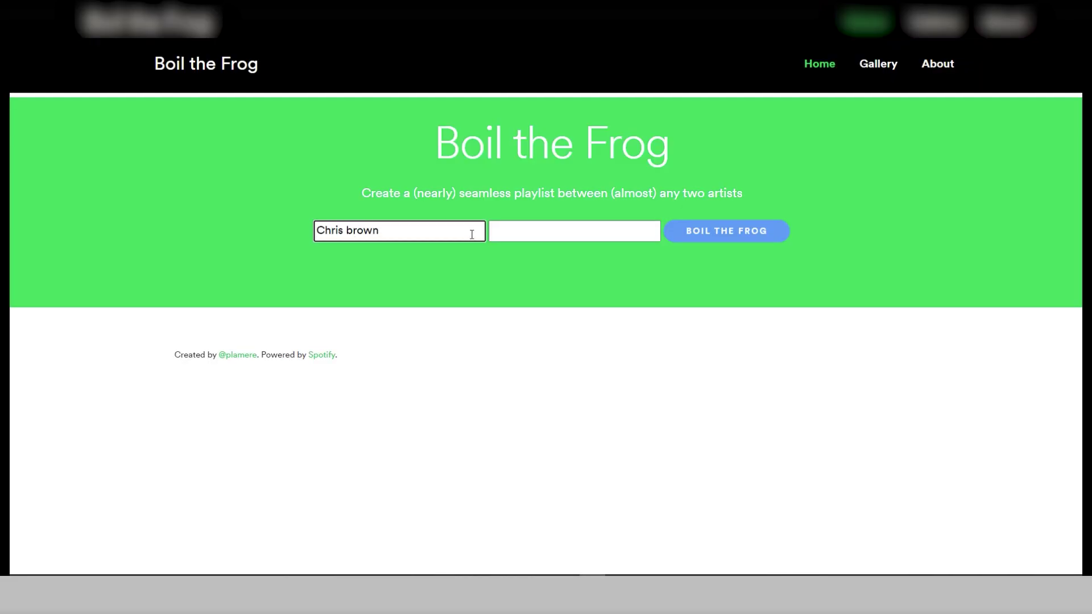
Generate the Chris Brown to Lady Gaga playlist and browse its 9 tracks
{"action": "left_click", "coordinate": [682, 239]}
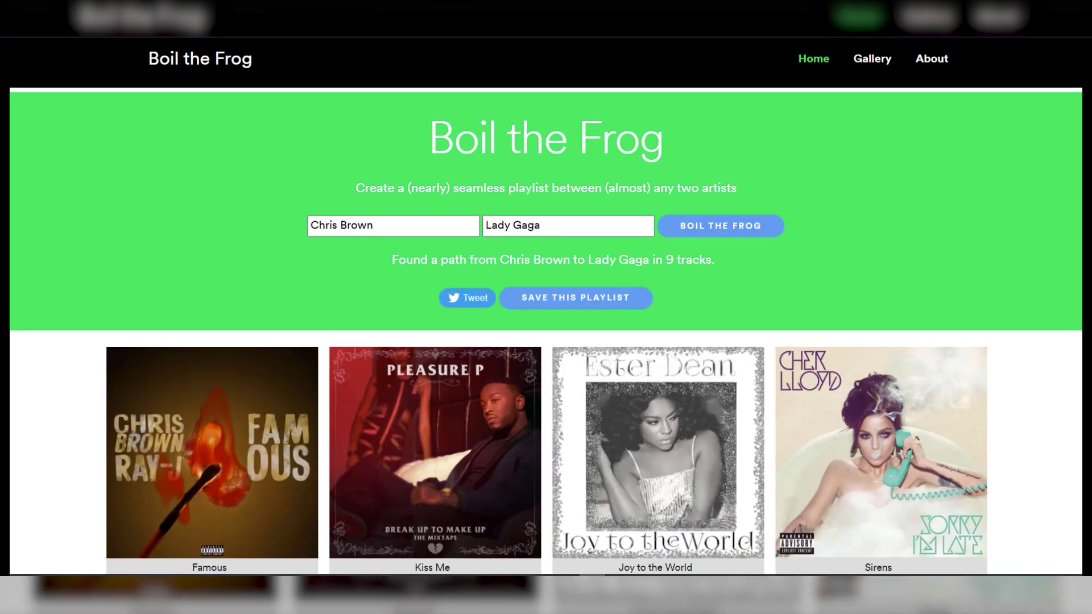
{"action": "scroll", "coordinate": [546, 307], "scroll_direction": "down", "scroll_amount": 7}
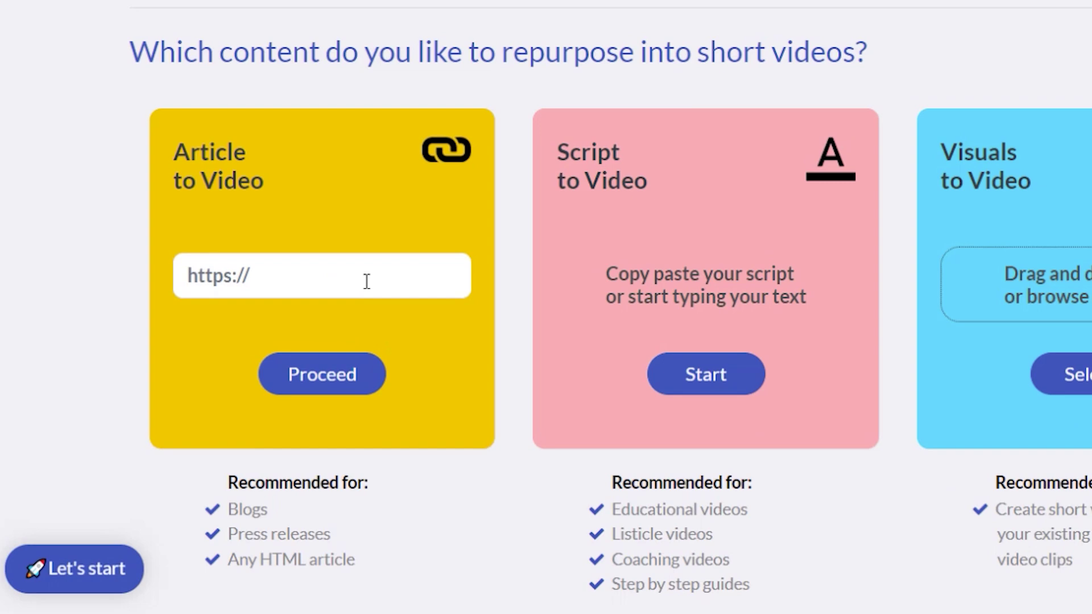
Convert the autofilled article link into a Pictory video in 16:9 landscape format
{"action": "left_click", "coordinate": [367, 281]}
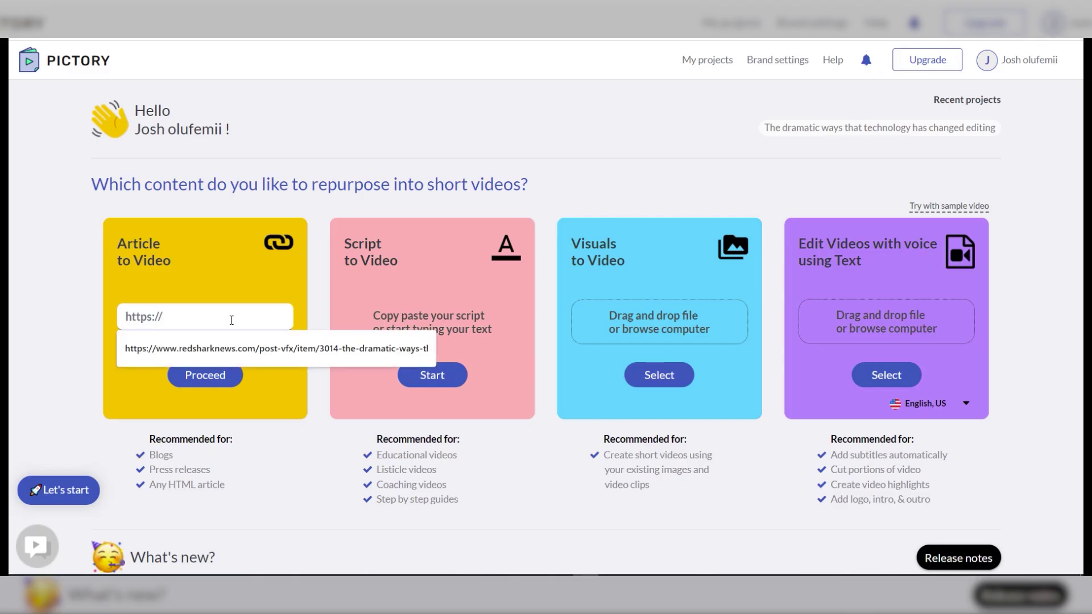
{"action": "left_click", "coordinate": [217, 374]}
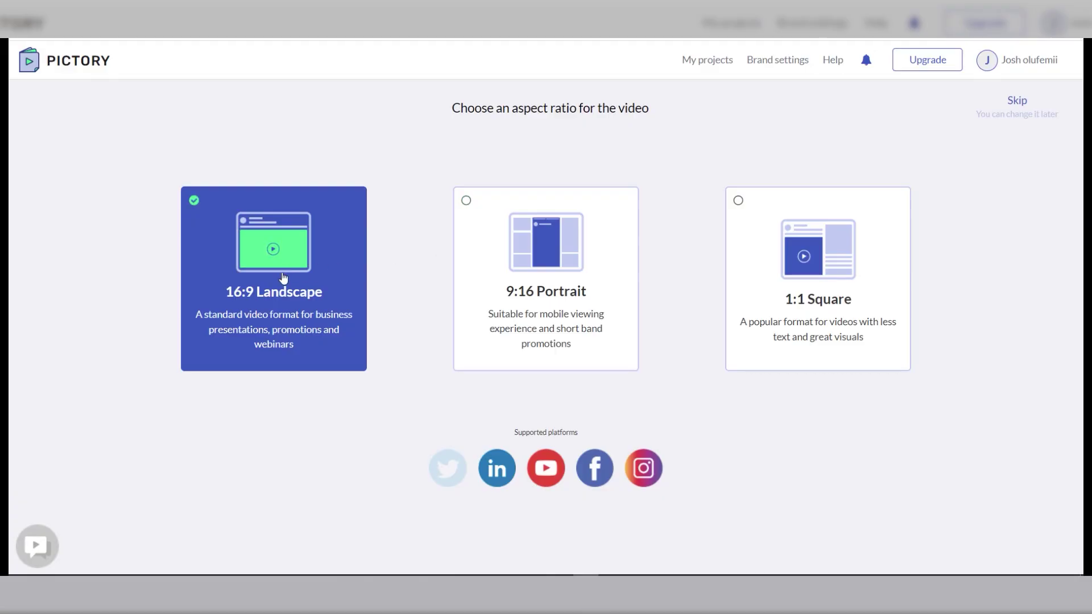
{"action": "left_click", "coordinate": [284, 278]}
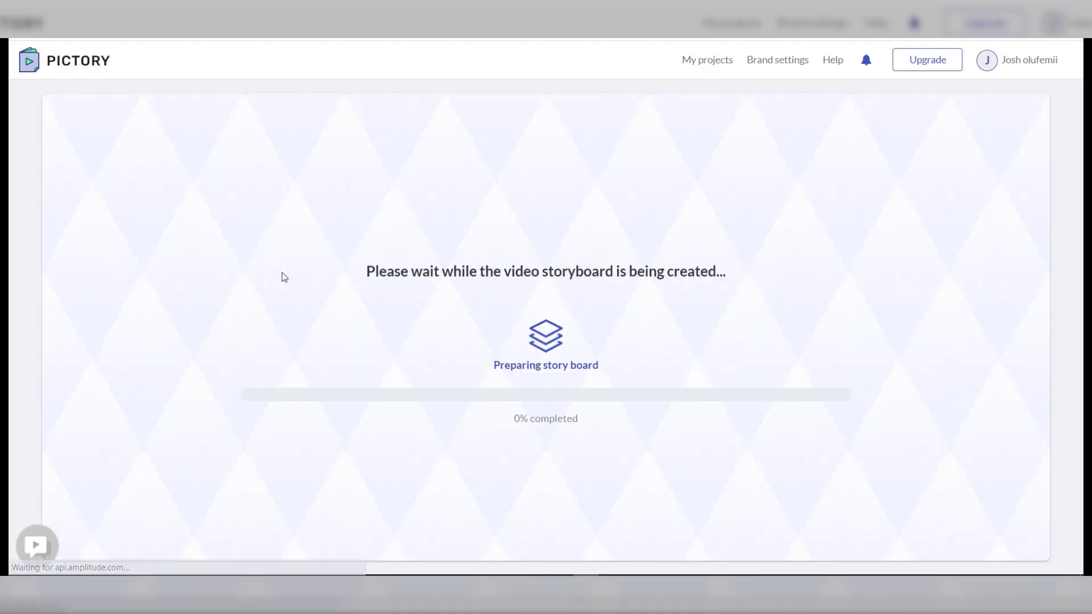